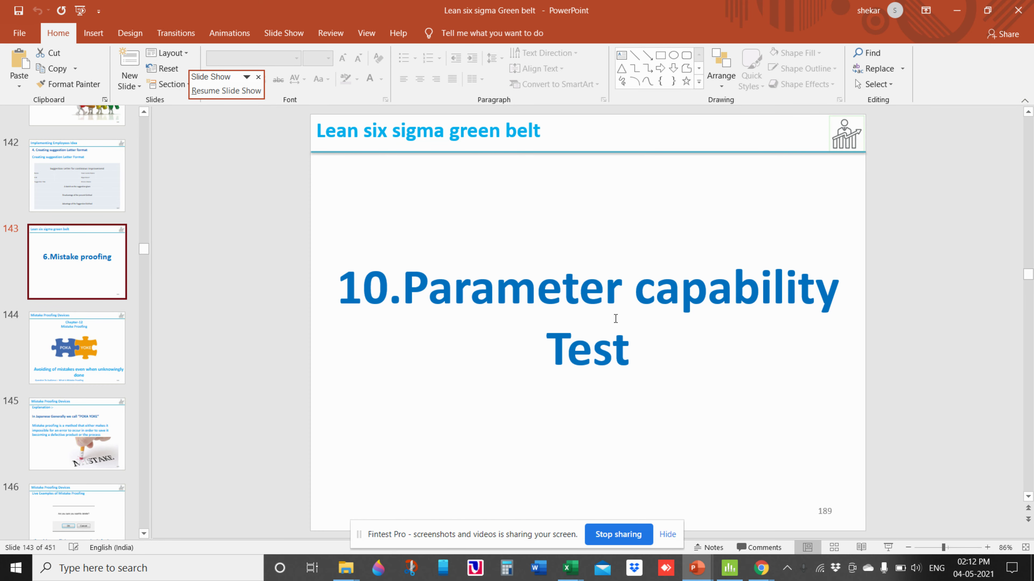
In Book1, delete the old vap rate chart and clear the 97.71% value in T8
mouse_move(571, 564)
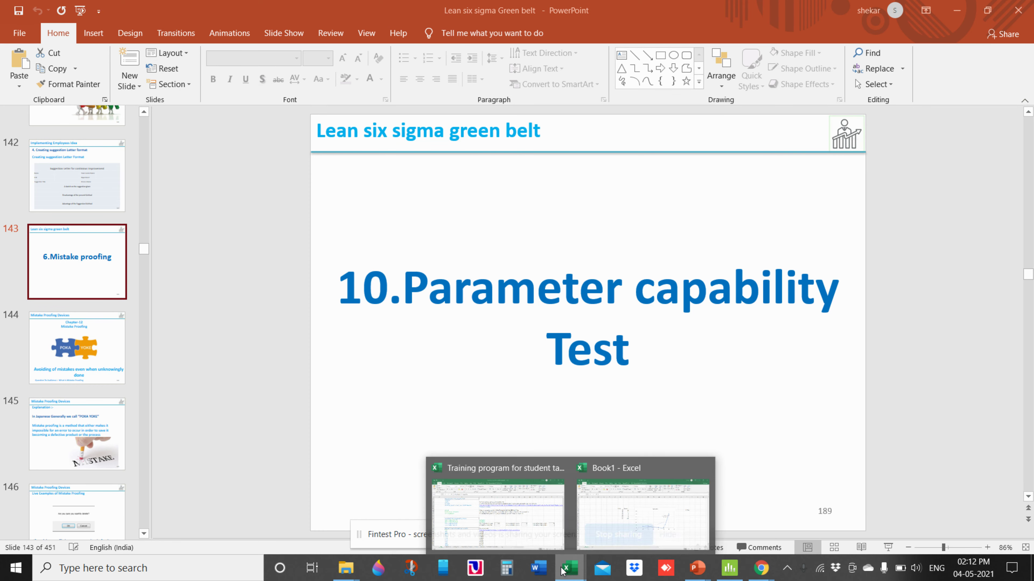
left_click(597, 521)
left_click(515, 394)
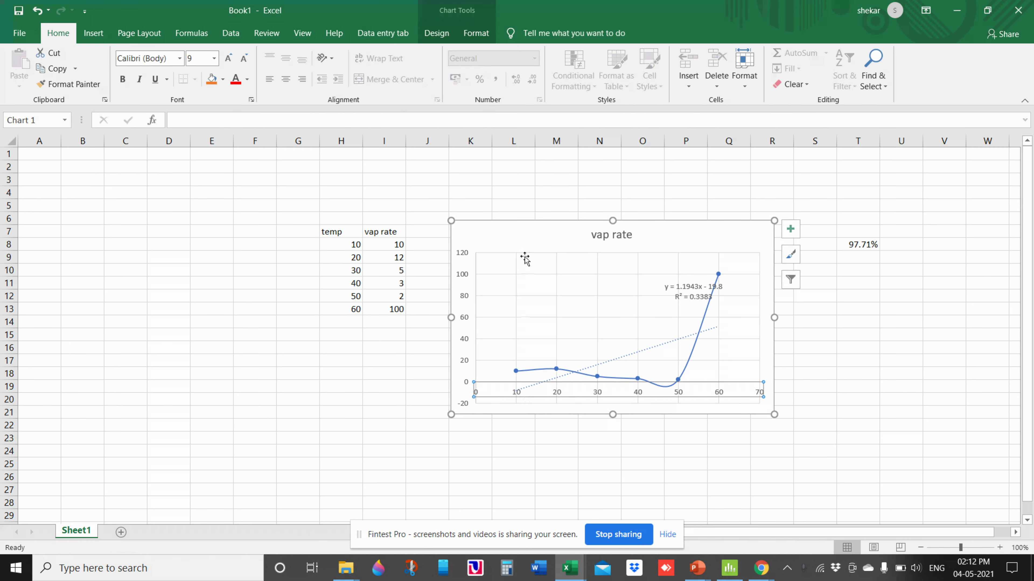
key("Delete")
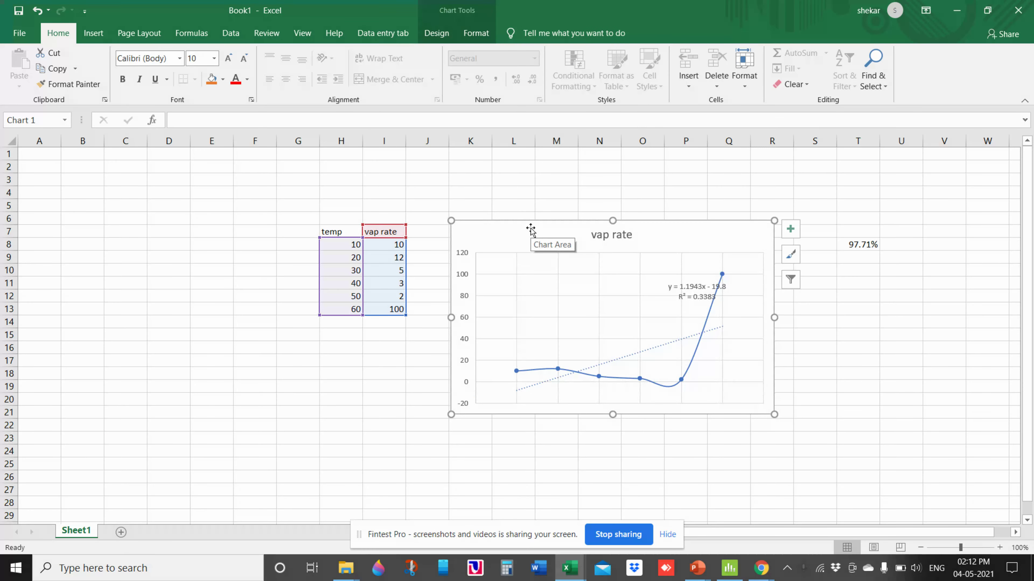
key("Delete")
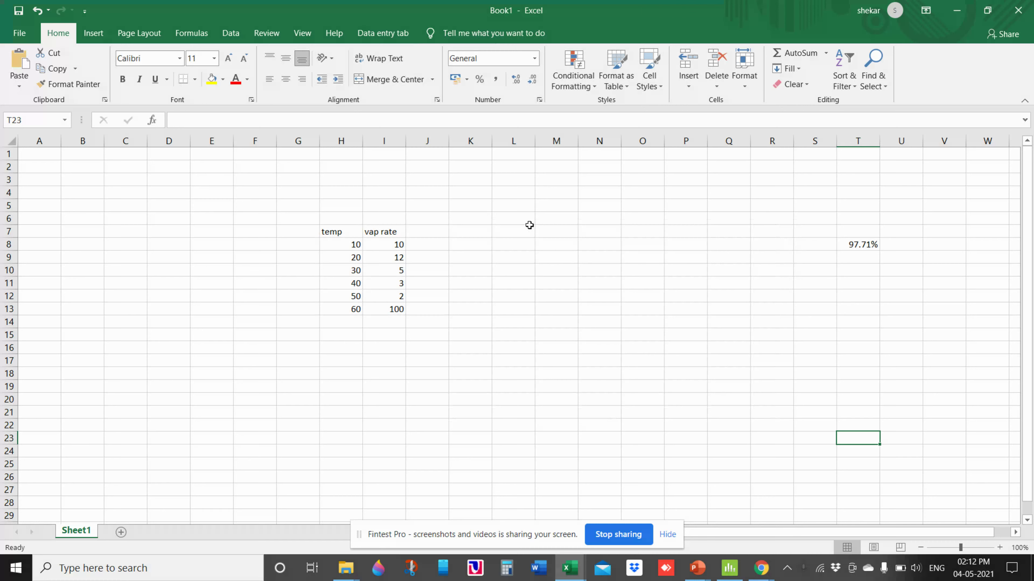
left_click(871, 244)
key("Delete")
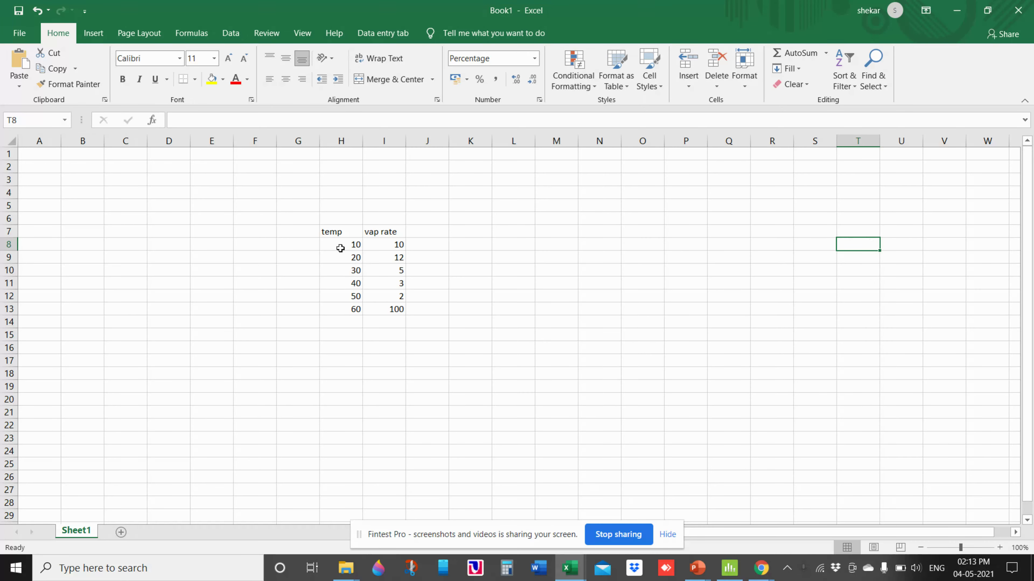
Overwrite vap rate cells I8:I13 with 50, 60, 70, 80, 85 and 90
left_click_drag(342, 235, 340, 309)
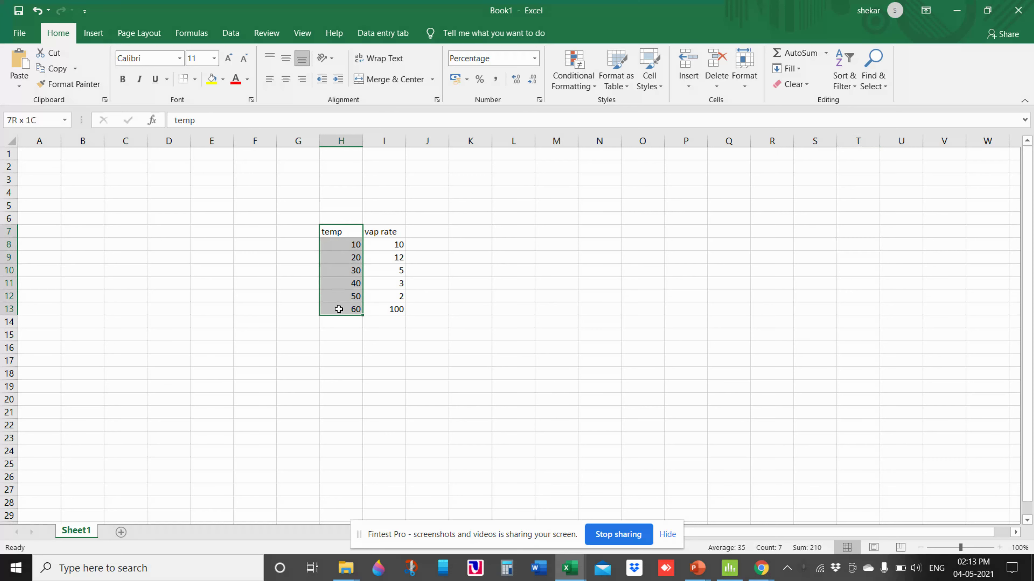
left_click_drag(379, 233, 391, 309)
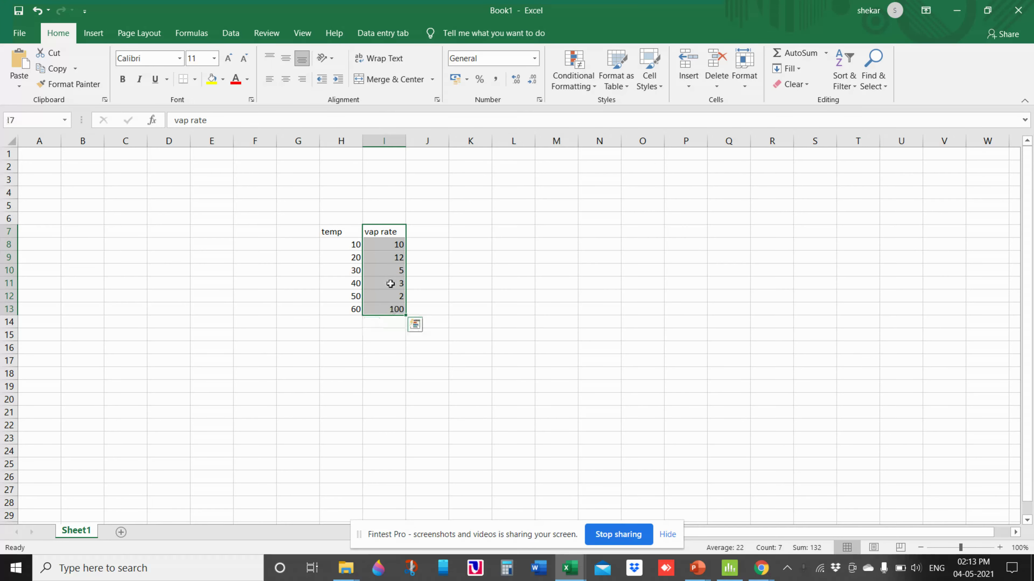
left_click(398, 247)
double_click(398, 247)
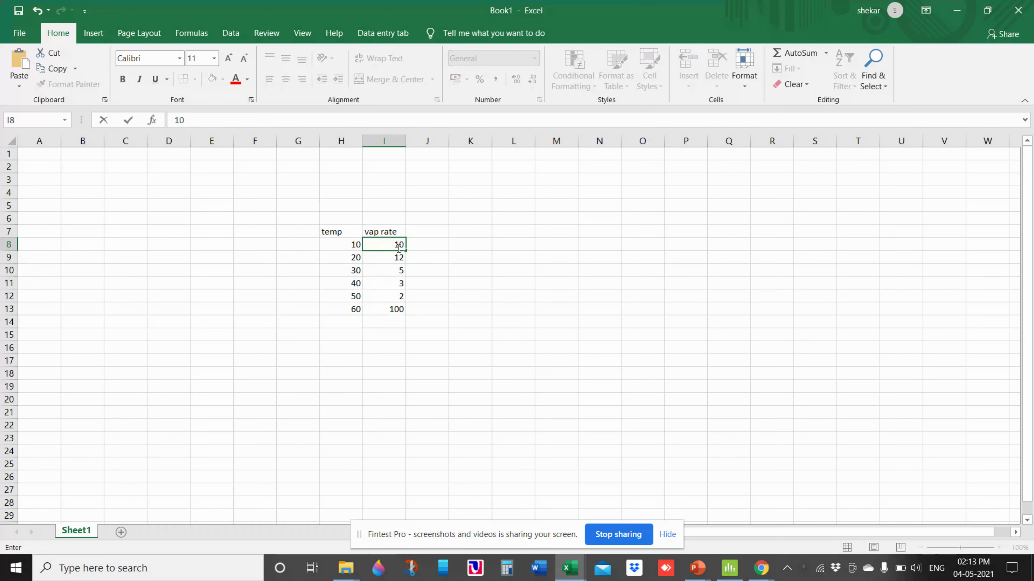
key("Return")
left_click(401, 246)
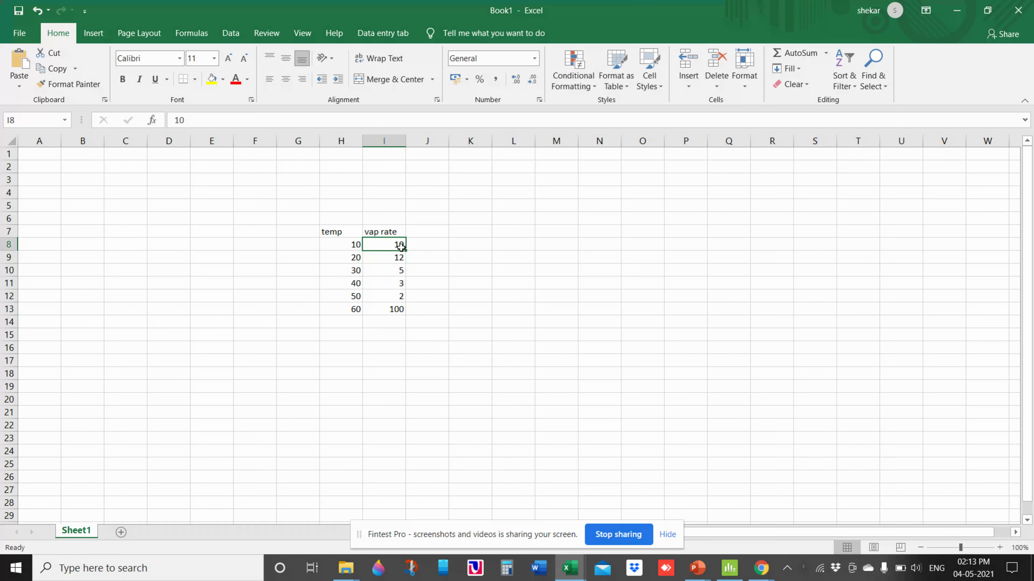
type("50")
key("Return")
type("60")
key("Return")
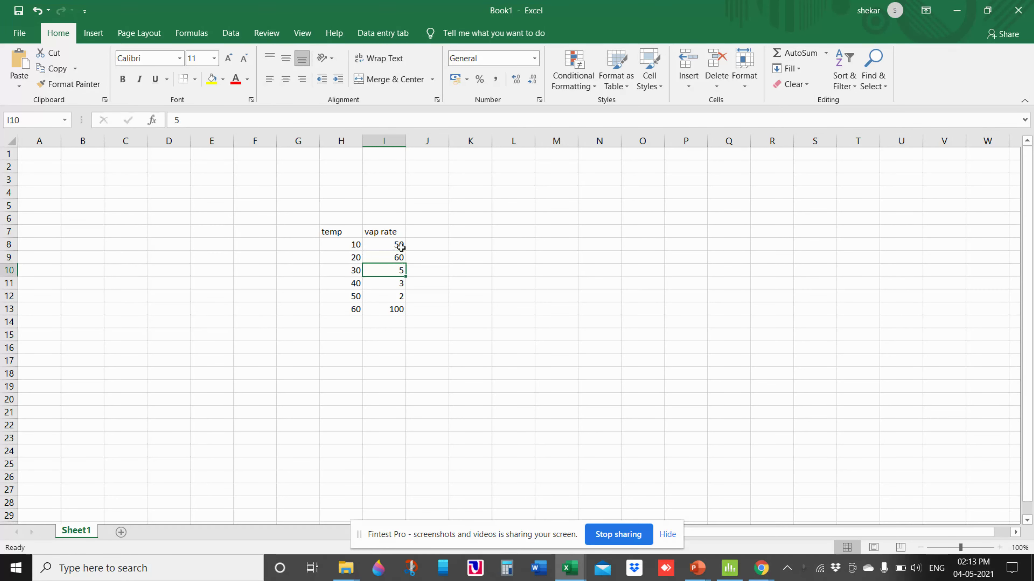
type("70")
key("Return")
type("80")
key("Return")
type("85")
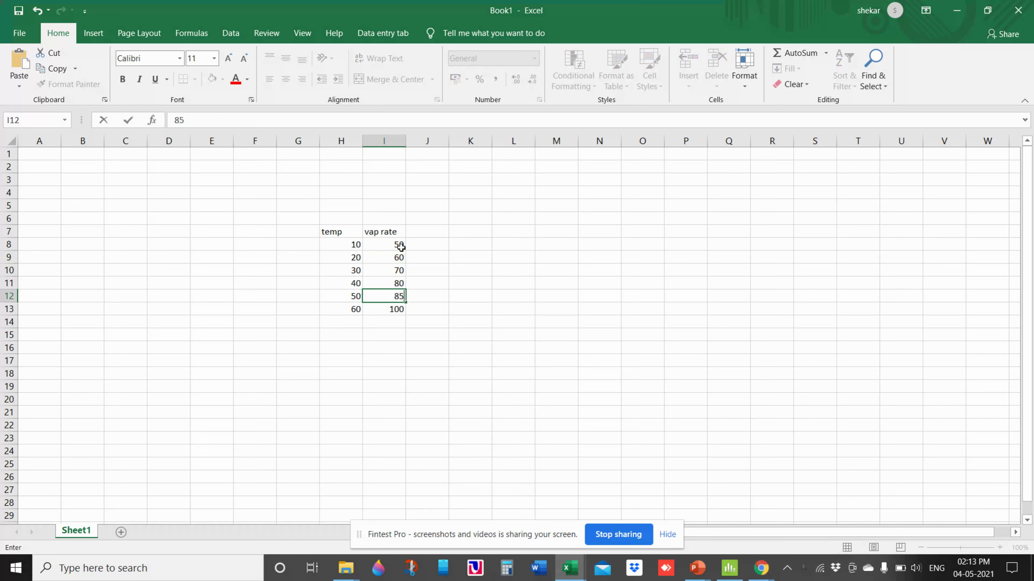
key("Return")
type("90")
key("Return")
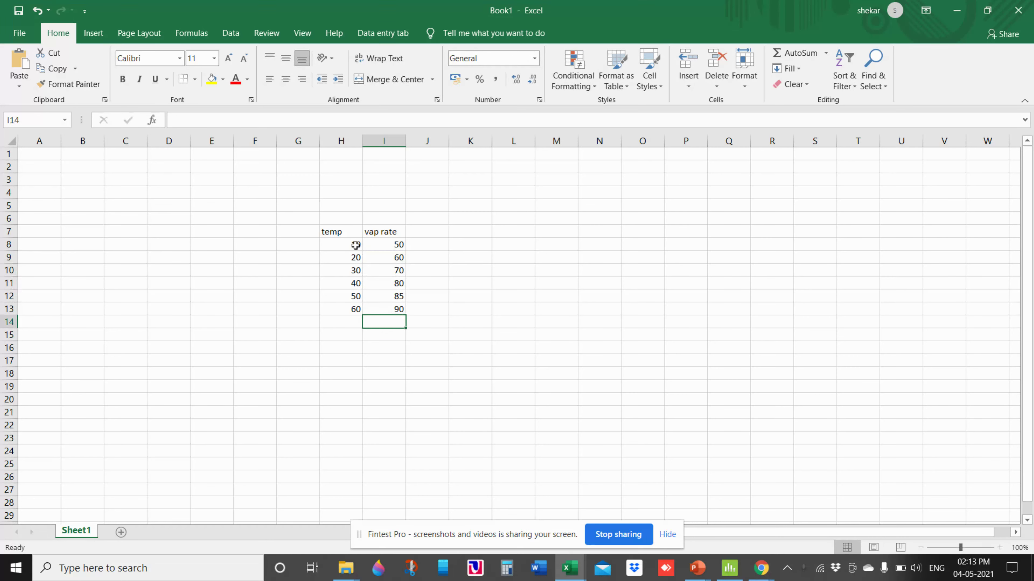
Plot H7:I13 as a scatter chart with smooth lines and markers, placed in columns K–Q
left_click_drag(339, 231, 376, 307)
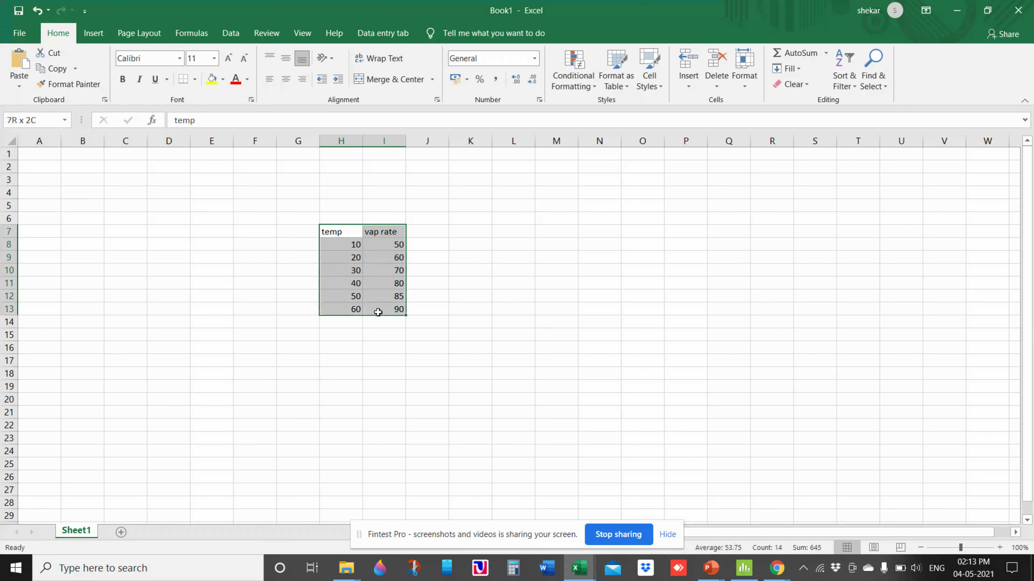
left_click(96, 38)
left_click(498, 85)
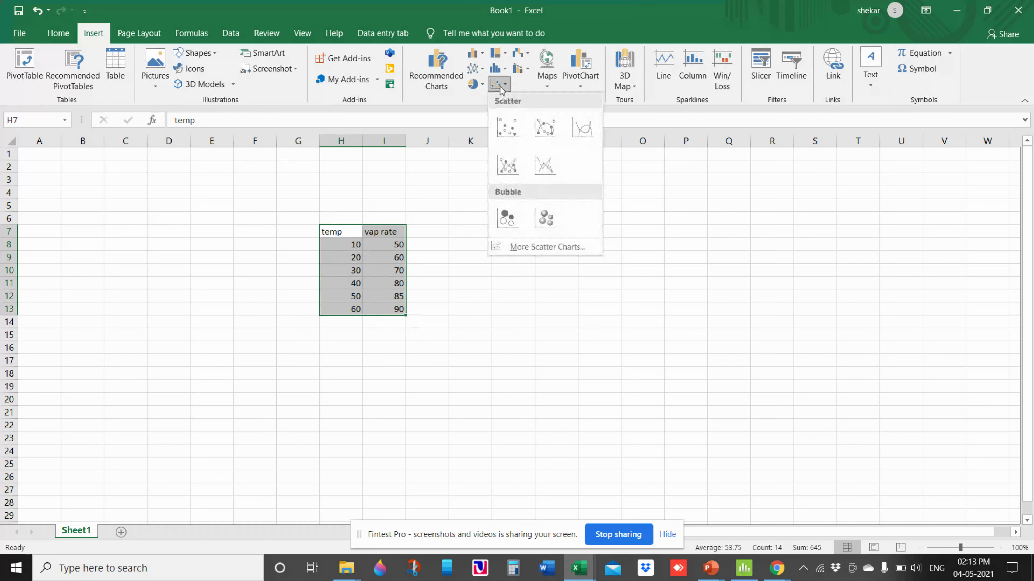
left_click(543, 130)
left_click_drag(572, 242, 678, 211)
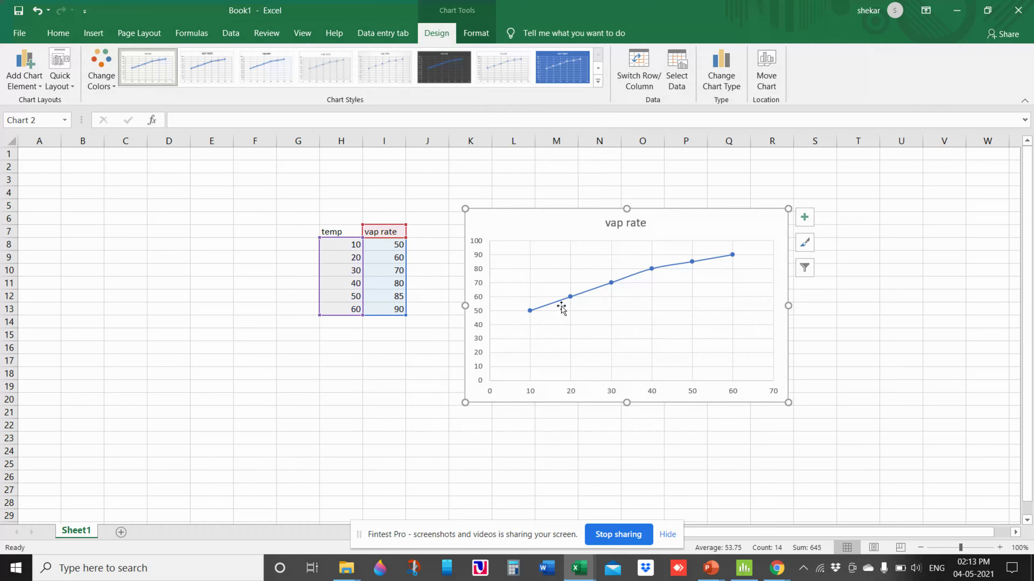
left_click(620, 281)
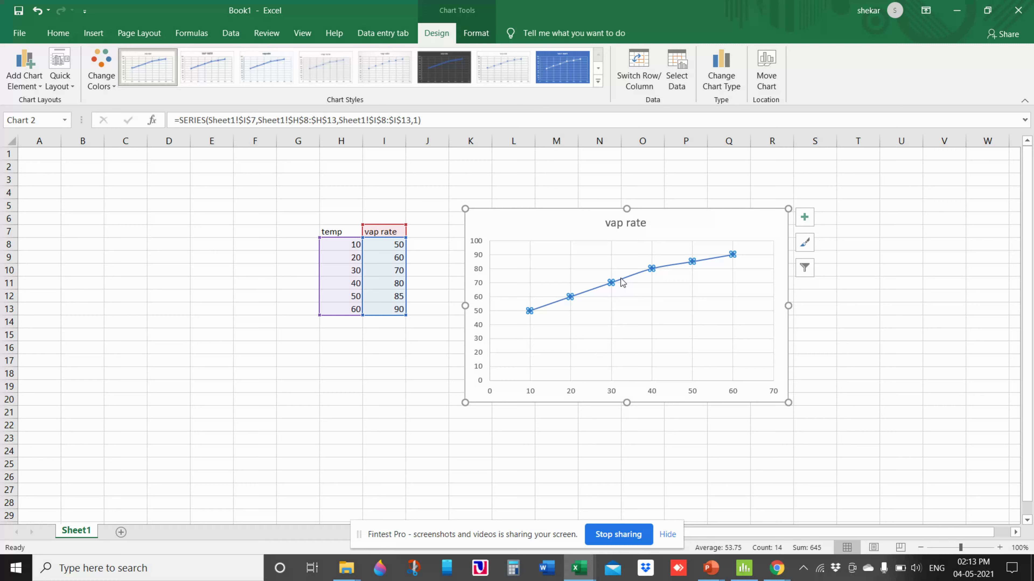
Add a linear trendline showing y = 0.8143x + 44 and R² = 0.9771 beside the chart title
right_click(620, 278)
left_click(670, 387)
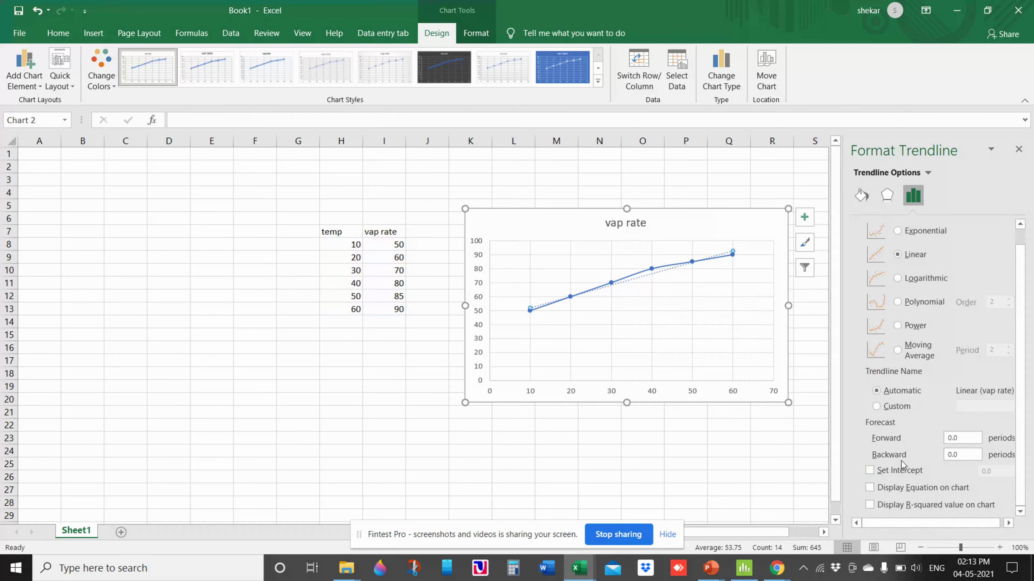
left_click(924, 508)
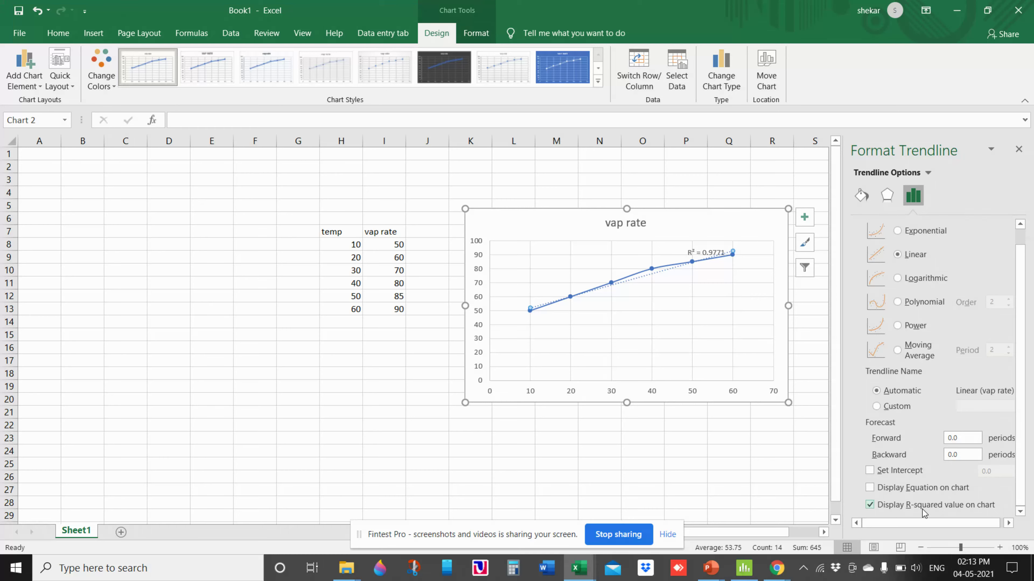
left_click(918, 488)
left_click(1018, 149)
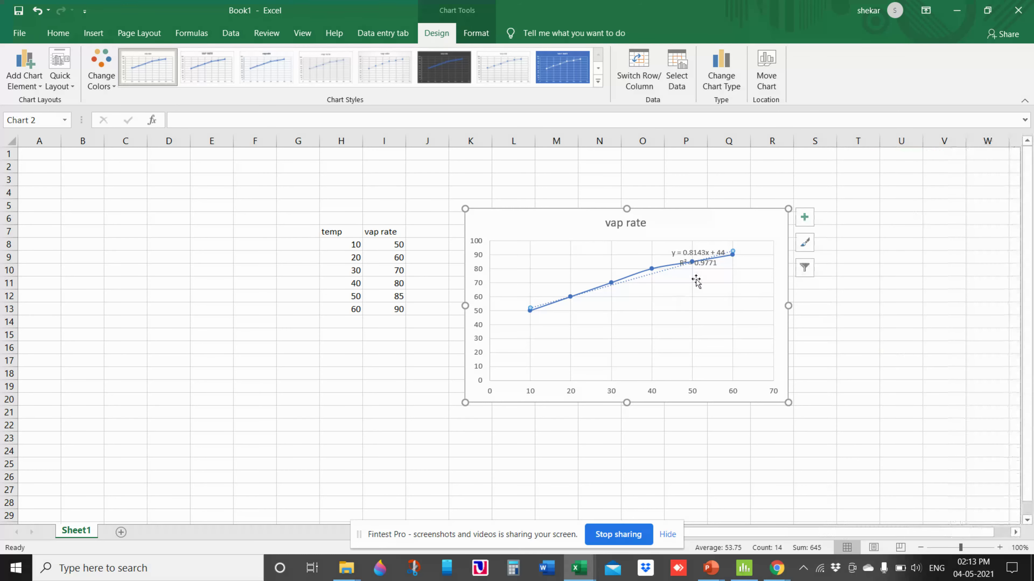
left_click_drag(707, 251, 717, 211)
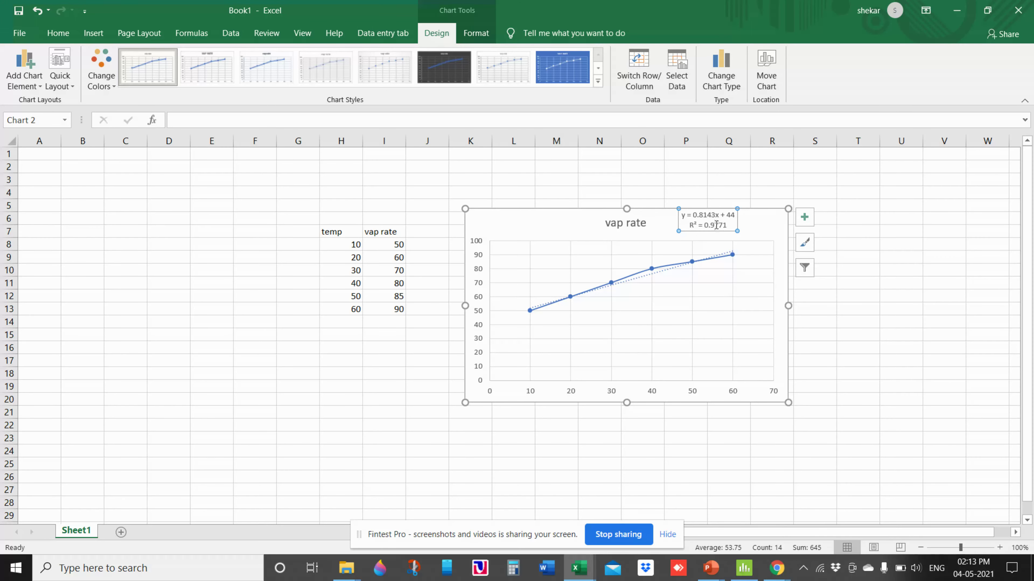
left_click_drag(709, 236, 709, 237)
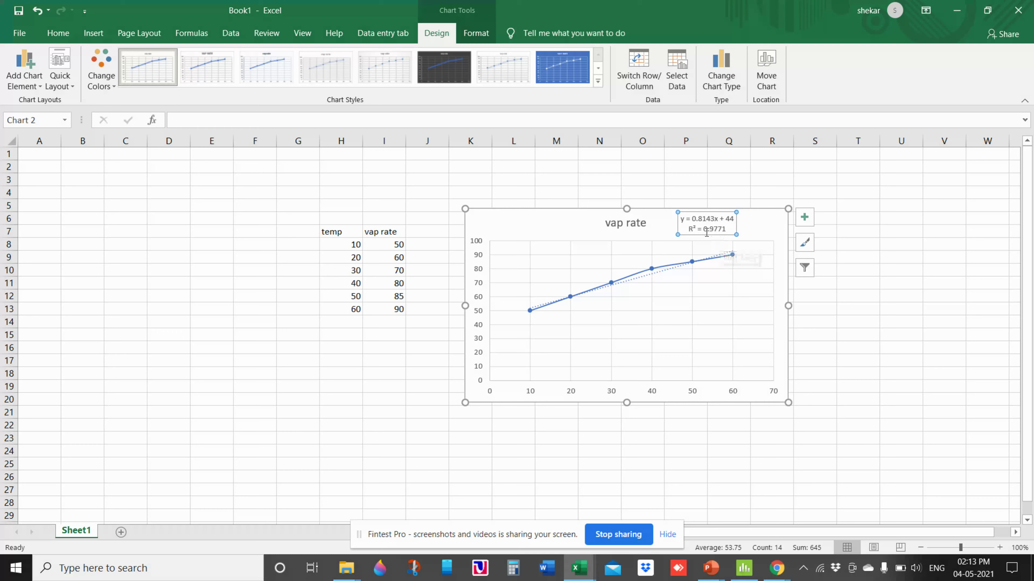
Enter 0.75 in U7 and 75% in U8
left_click(887, 234)
type("0.")
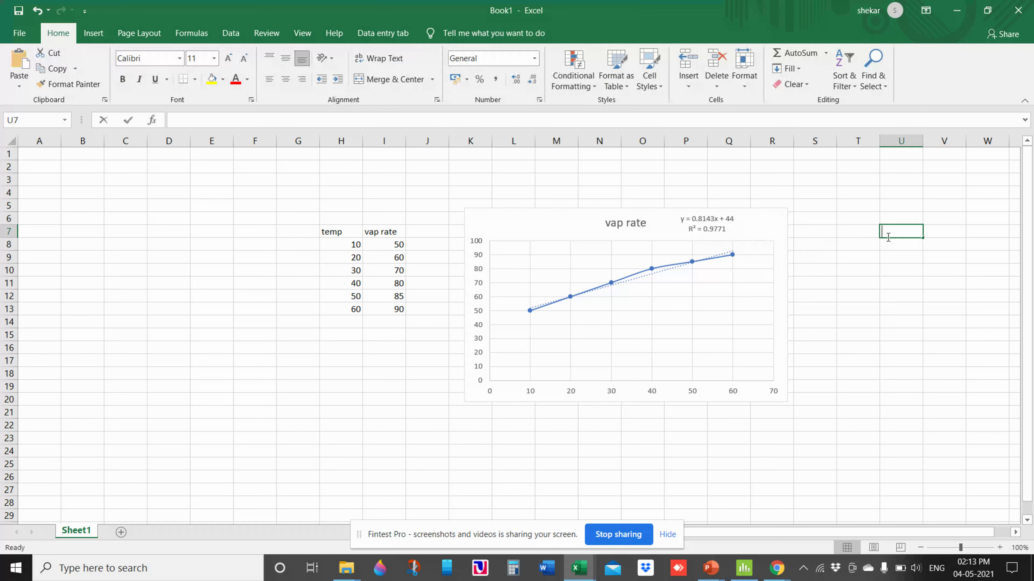
type("75")
key("Return")
type("75")
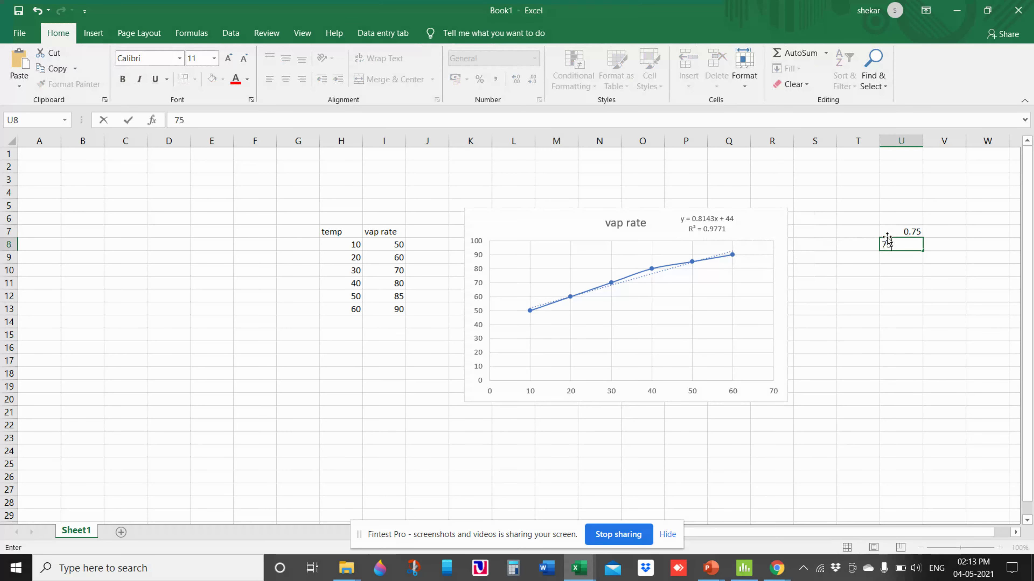
type("%")
key("Return")
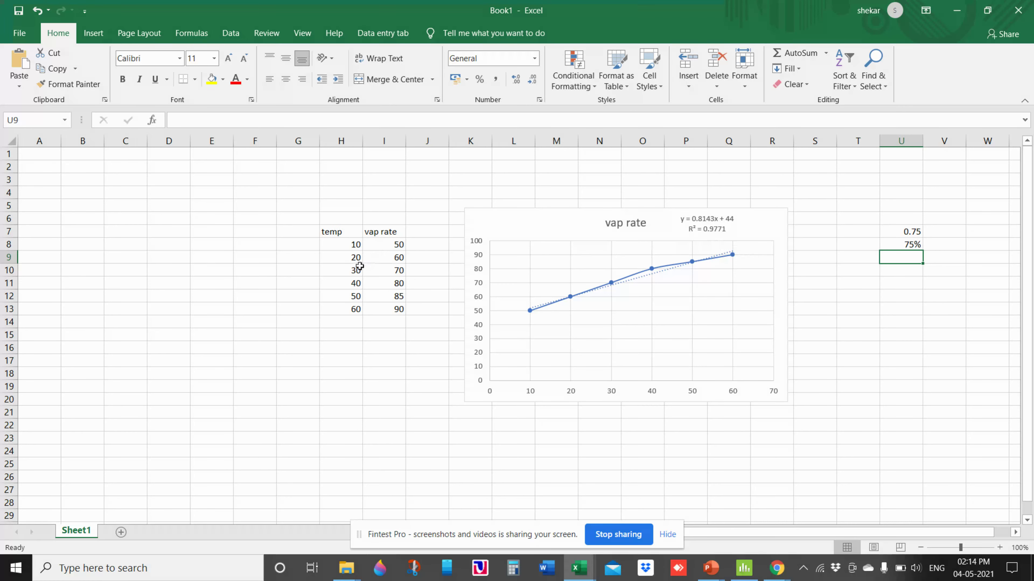
Replace the vap rate values in I8:I13 with 10, 9, 8, 7, 6, 5, giving y = -0.1x + 11
left_click(344, 234)
left_click_drag(344, 233, 354, 312)
left_click_drag(384, 230, 390, 301)
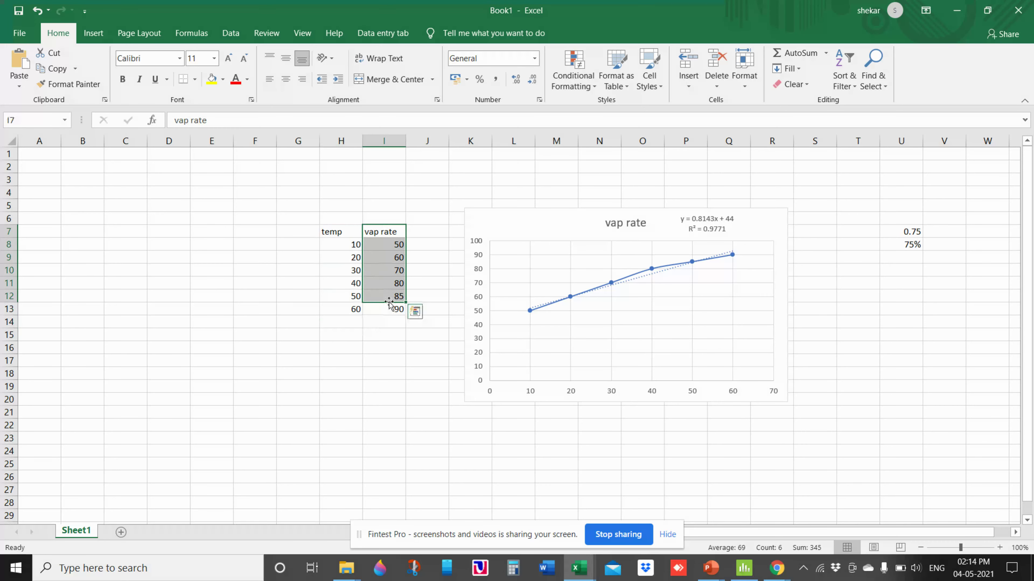
left_click(397, 254)
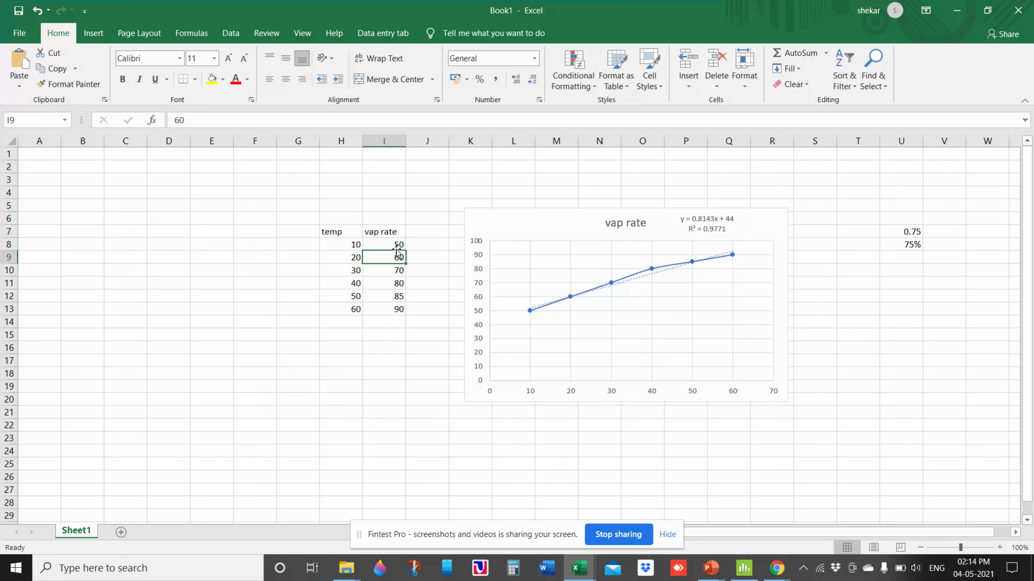
left_click(397, 246)
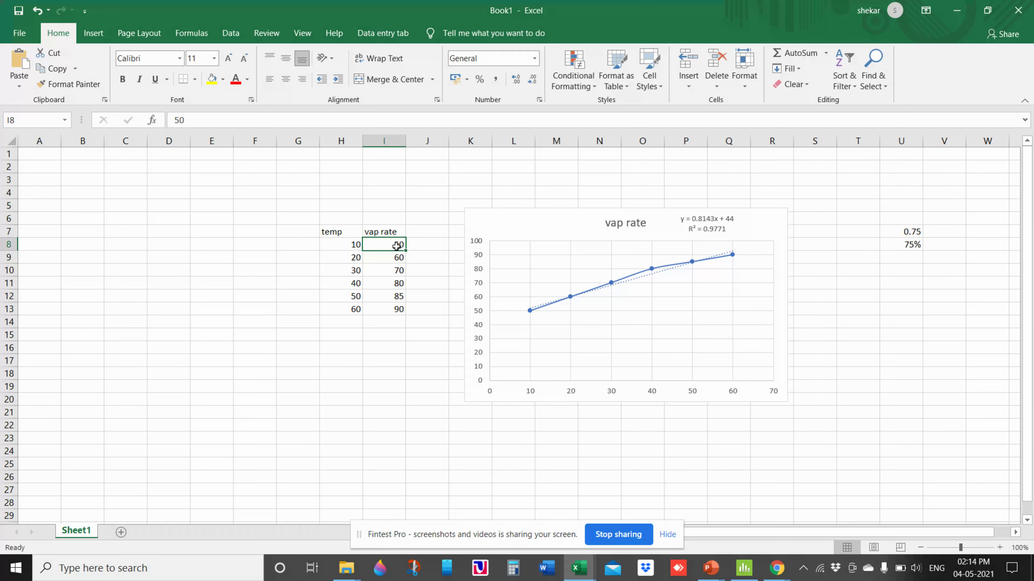
type("10")
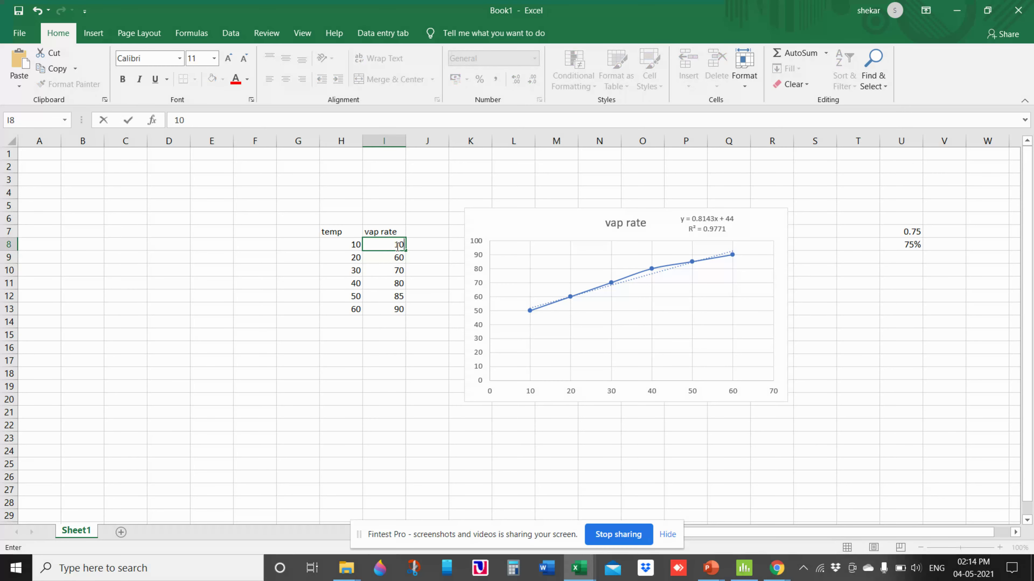
key("Return")
type("9")
key("Return")
type("8")
key("Return")
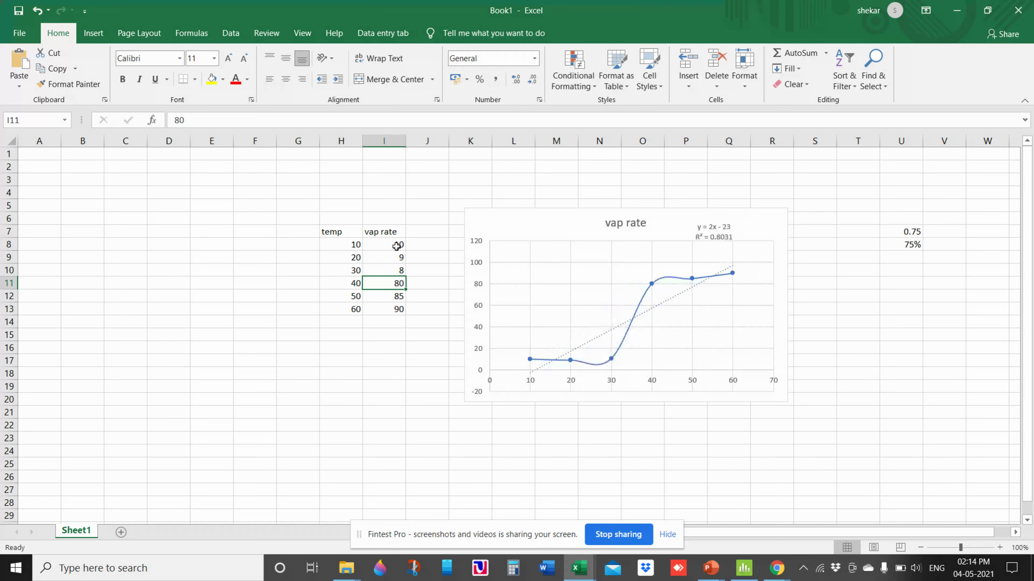
type("7")
key("Return")
type("6")
key("Return")
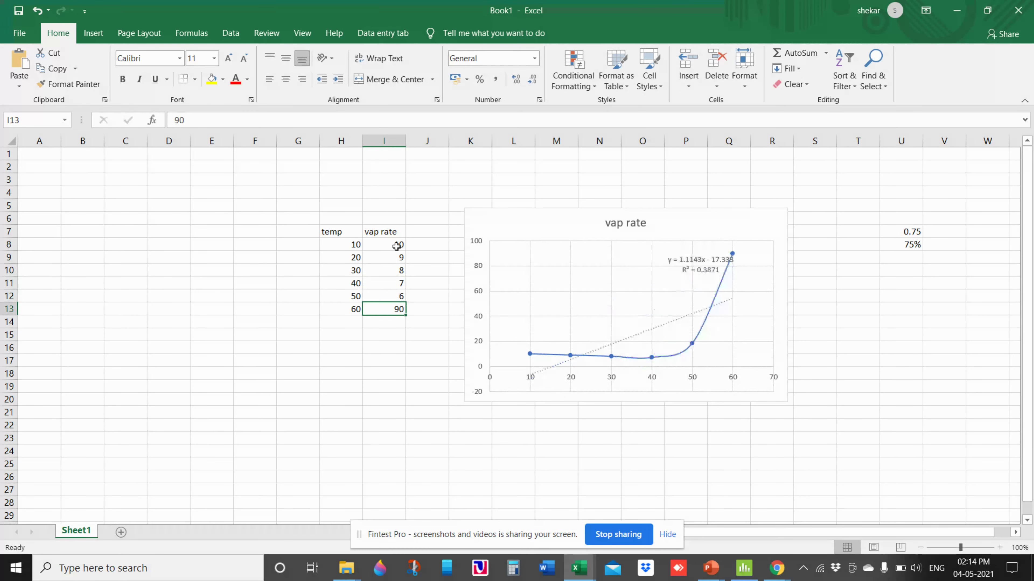
type("5")
key("Return")
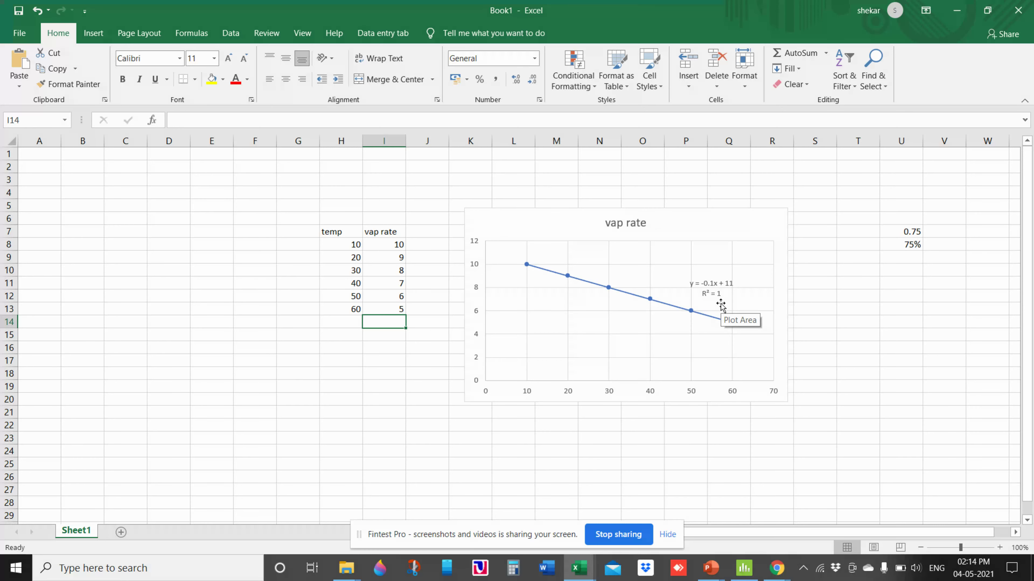
Enter 10, 2, 3, 5, 9, 8 in I8:I13, dropping the trendline R² to 0.044
left_click(398, 244)
type("10")
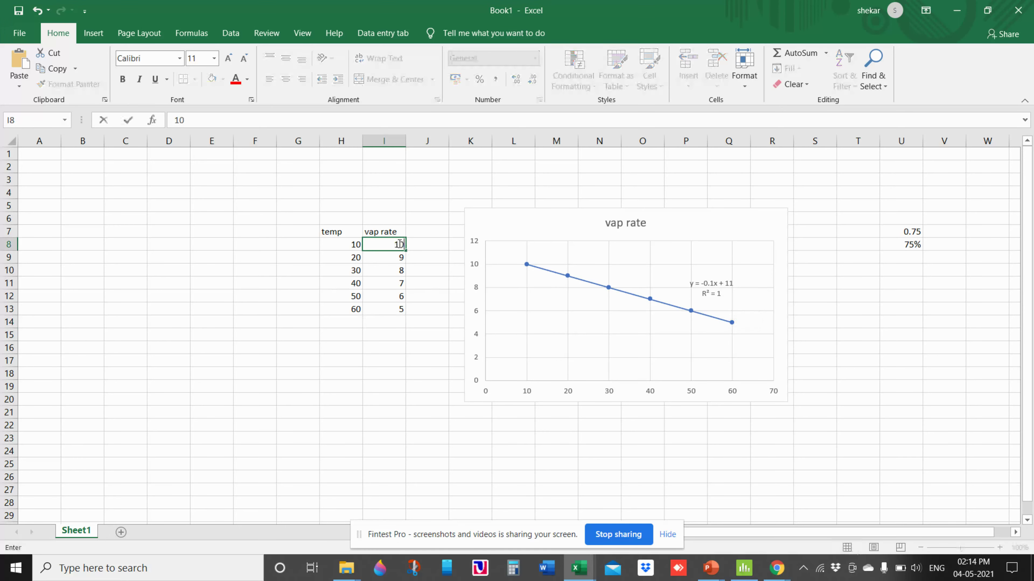
key("Return")
type("2")
key("Return")
type("3")
key("Return")
type("5")
key("Return")
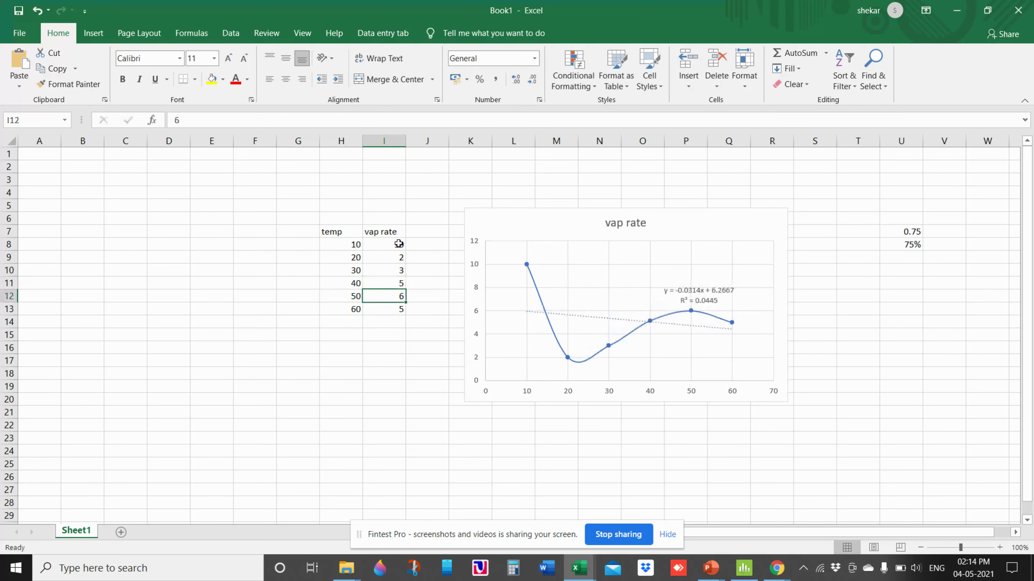
type("9")
key("Return")
type("8")
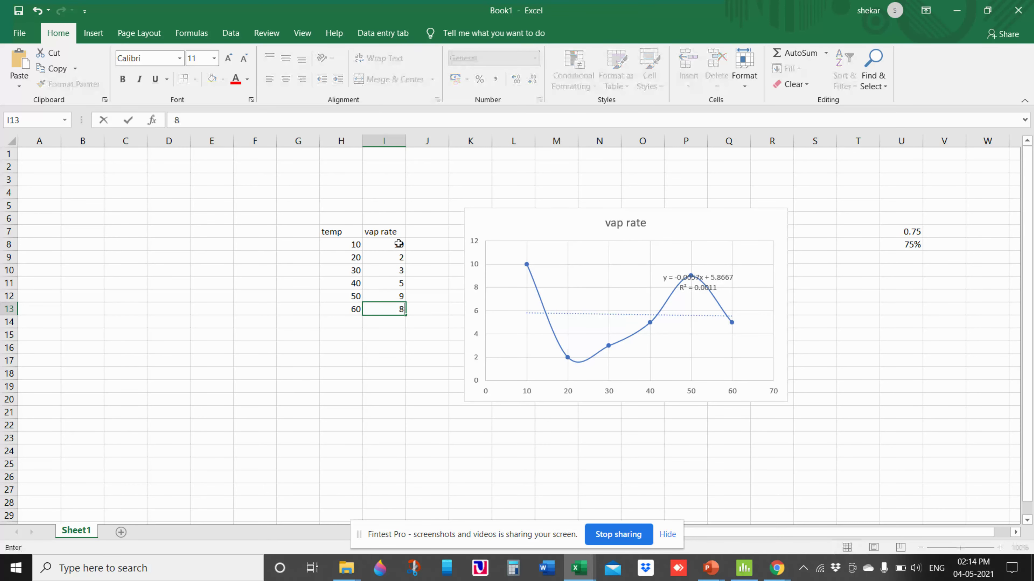
key("Return")
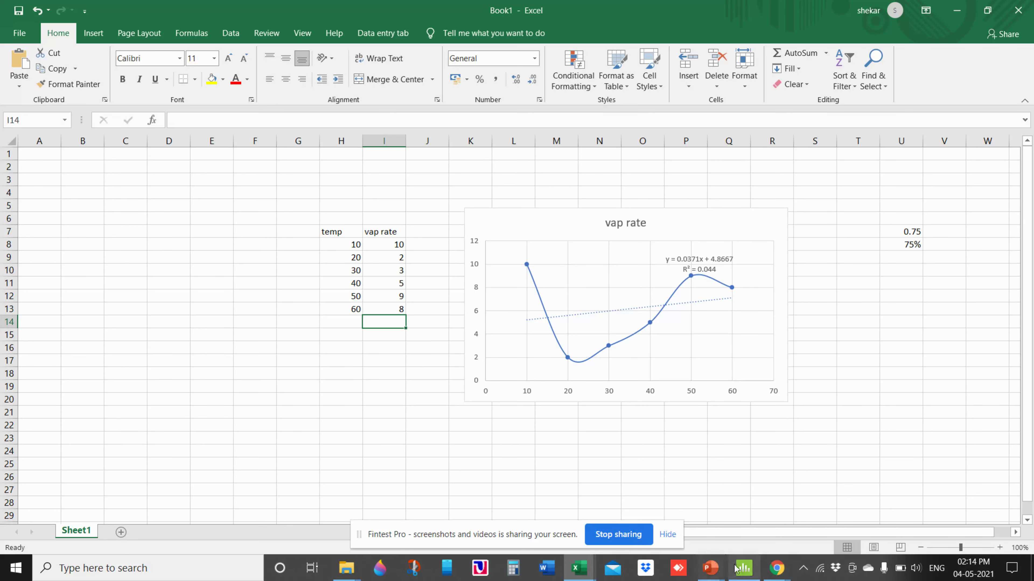
Switch to Minitab and delete the existing matrix plot
left_click(743, 568)
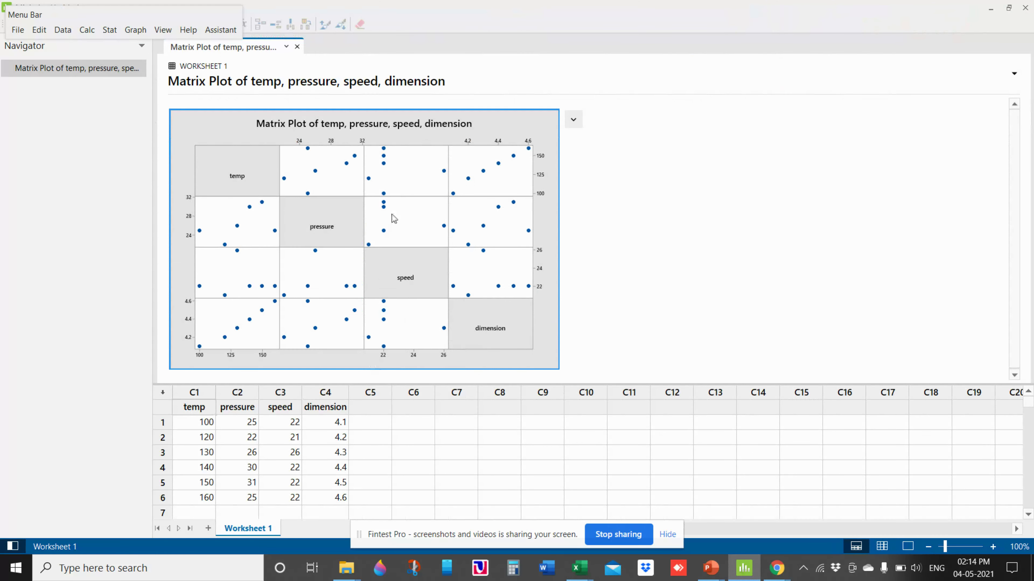
left_click(261, 415)
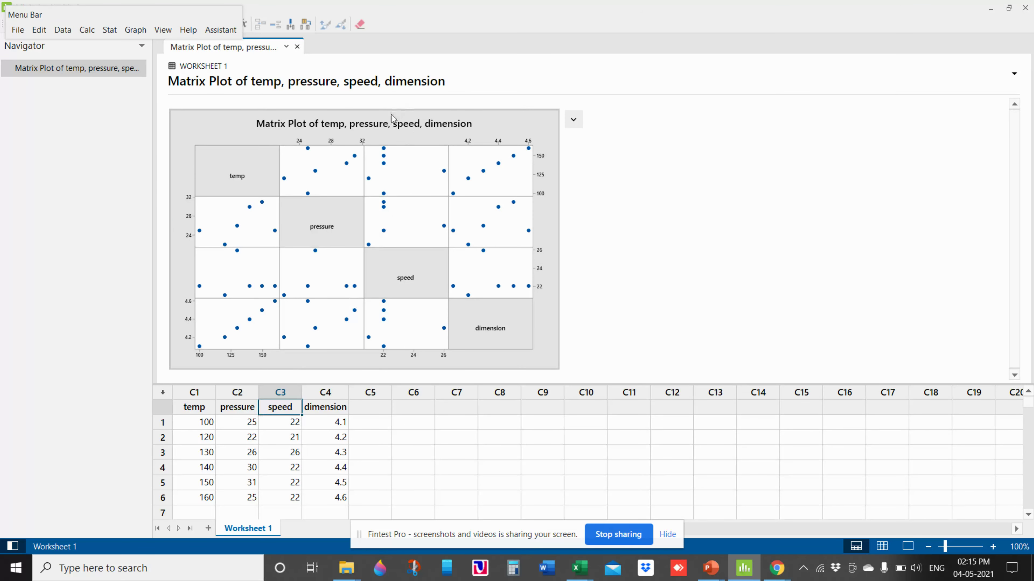
left_click(573, 120)
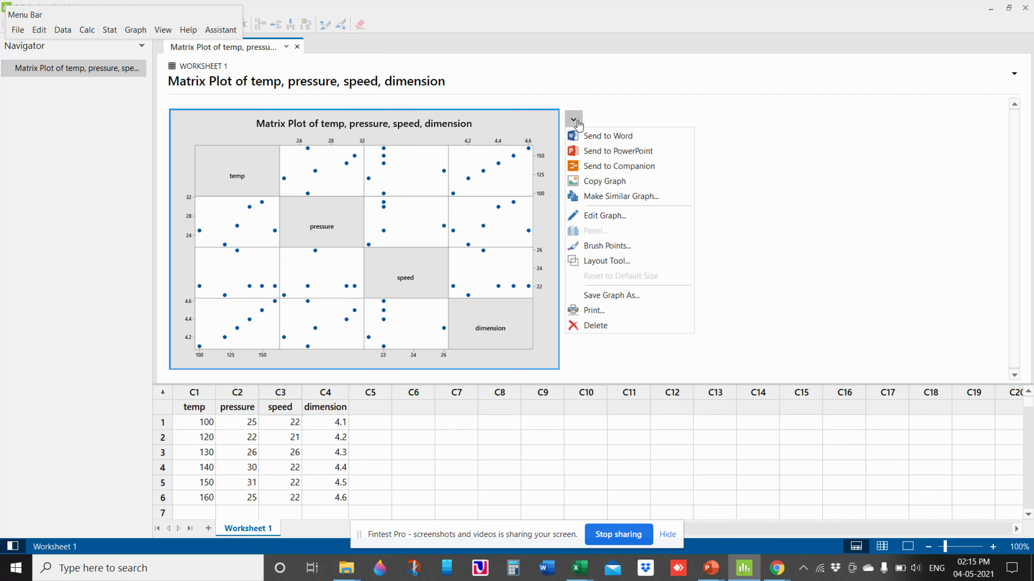
left_click(590, 325)
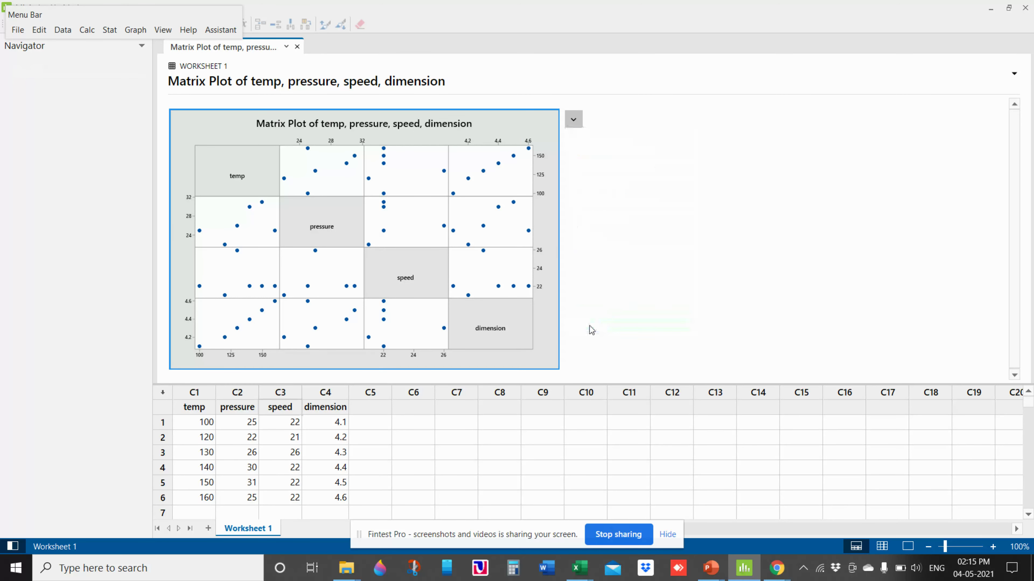
Select the temp, pressure and speed data in Worksheet 1, then clear the selection
scroll(272, 430, "down", 1)
scroll(285, 423, "up", 1)
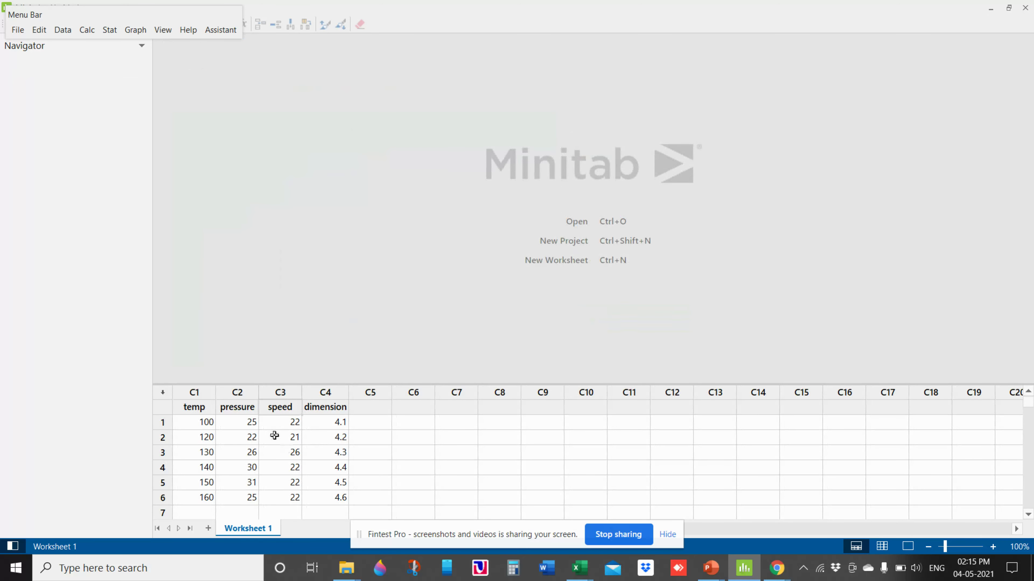
left_click_drag(203, 409, 276, 495)
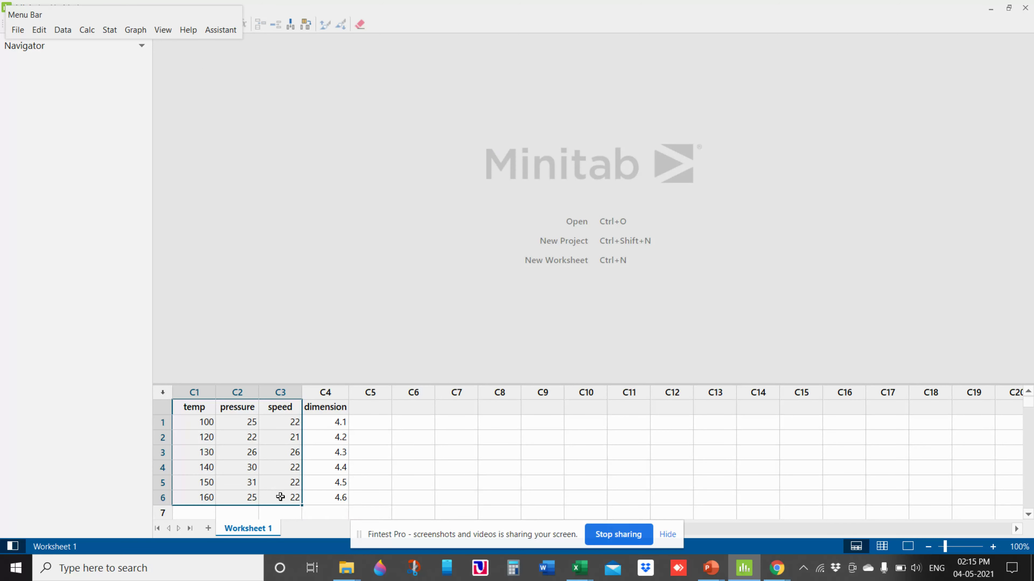
left_click(329, 406)
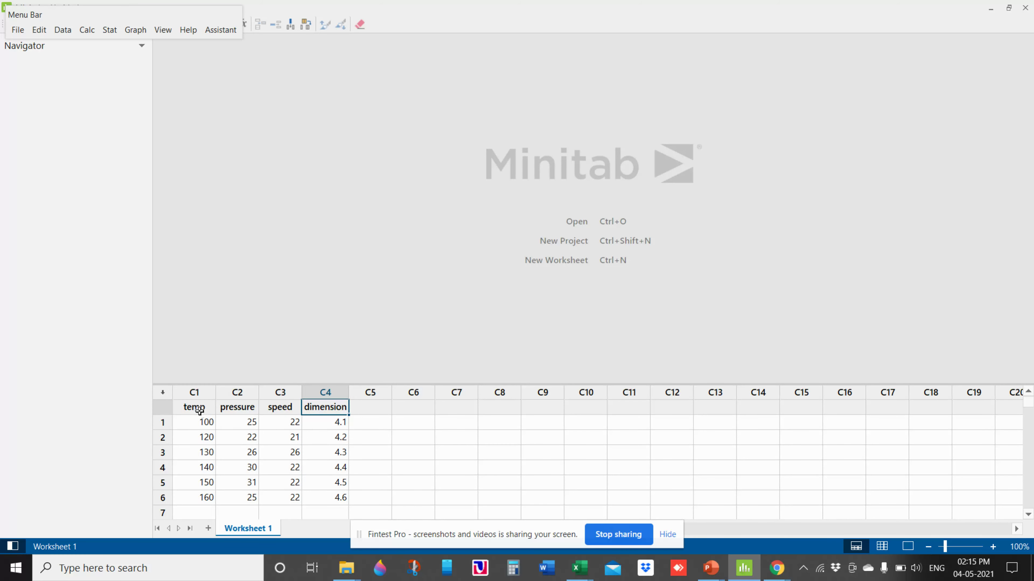
left_click_drag(199, 410, 290, 496)
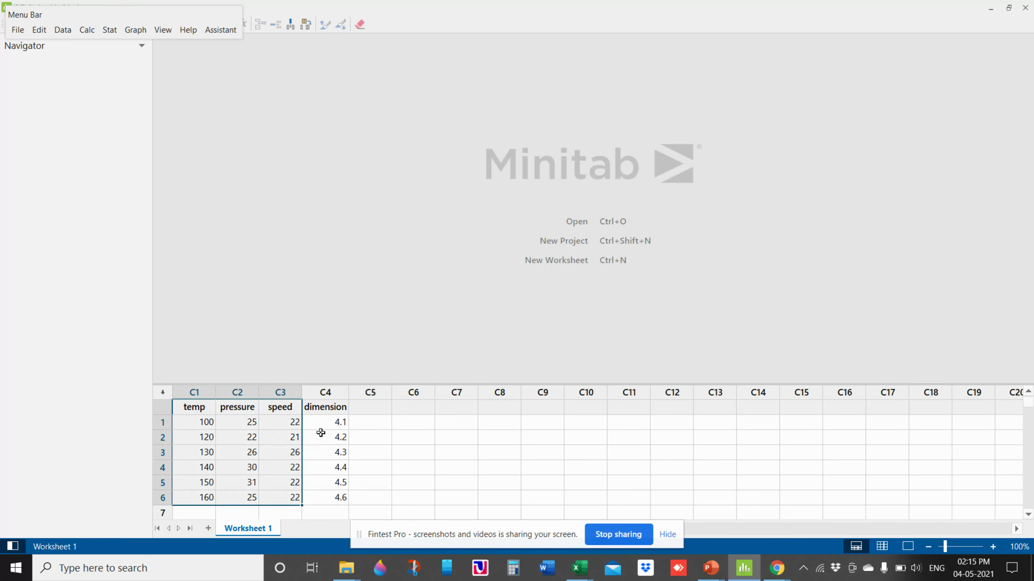
left_click(323, 409)
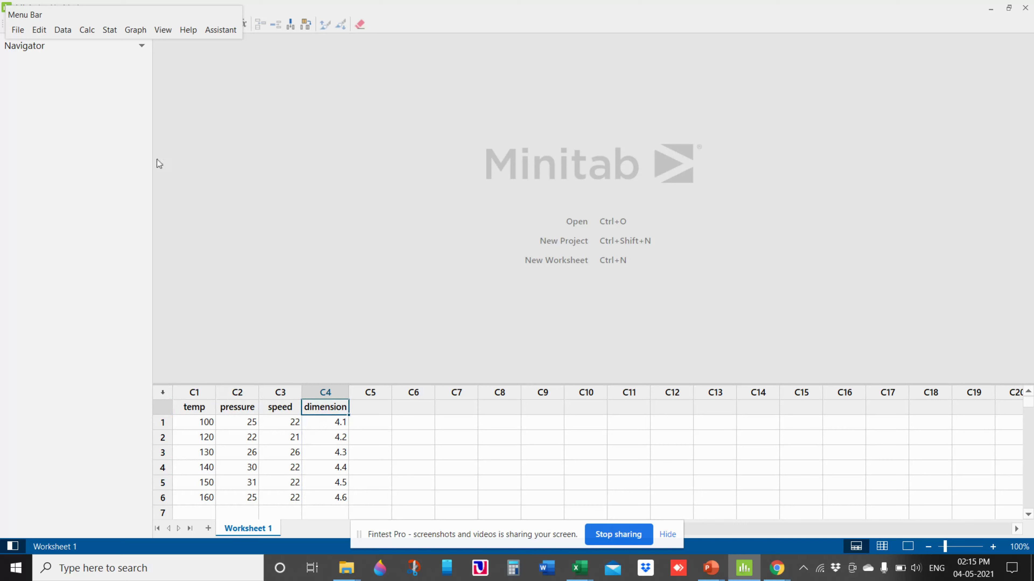
Create a simple matrix plot with graph variables temp, pressure, dimension and speed
left_click(127, 35)
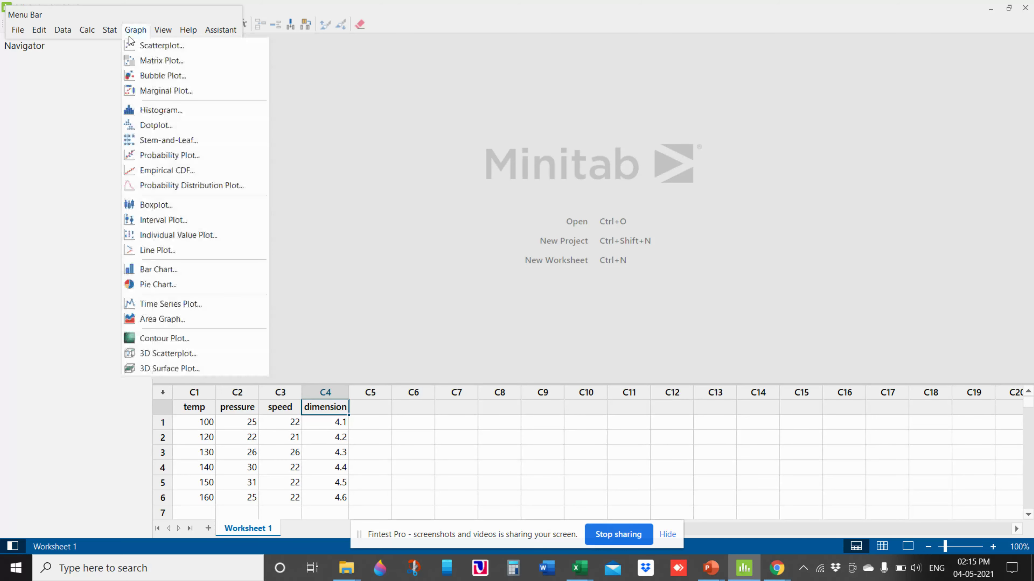
left_click(143, 61)
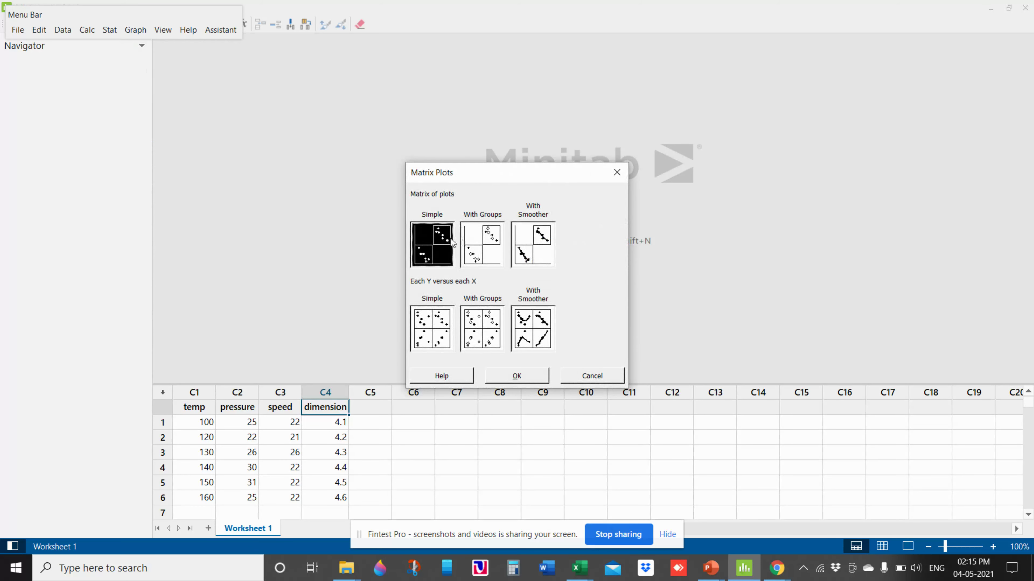
left_click(513, 377)
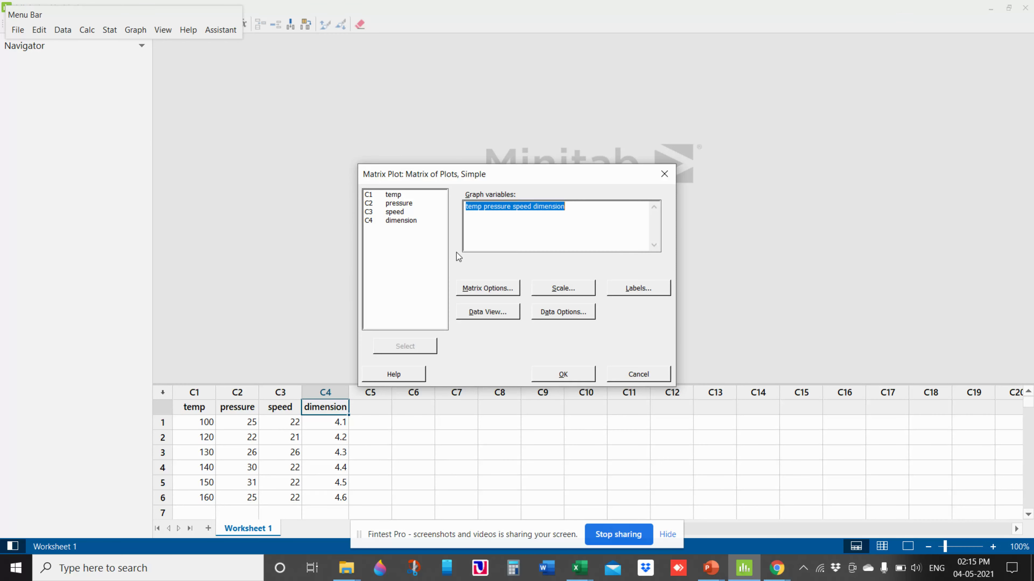
double_click(391, 196)
double_click(390, 204)
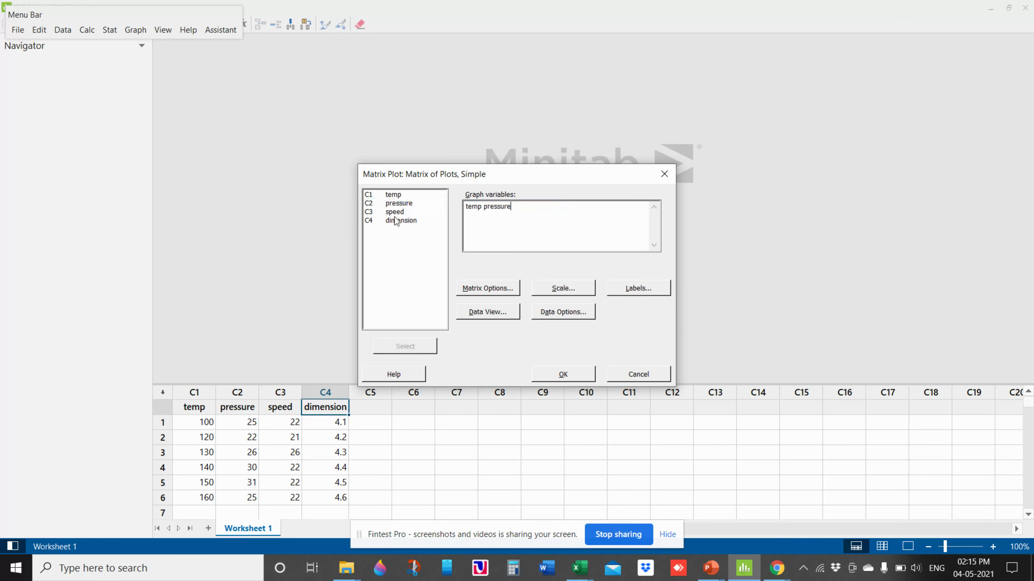
double_click(394, 221)
double_click(393, 213)
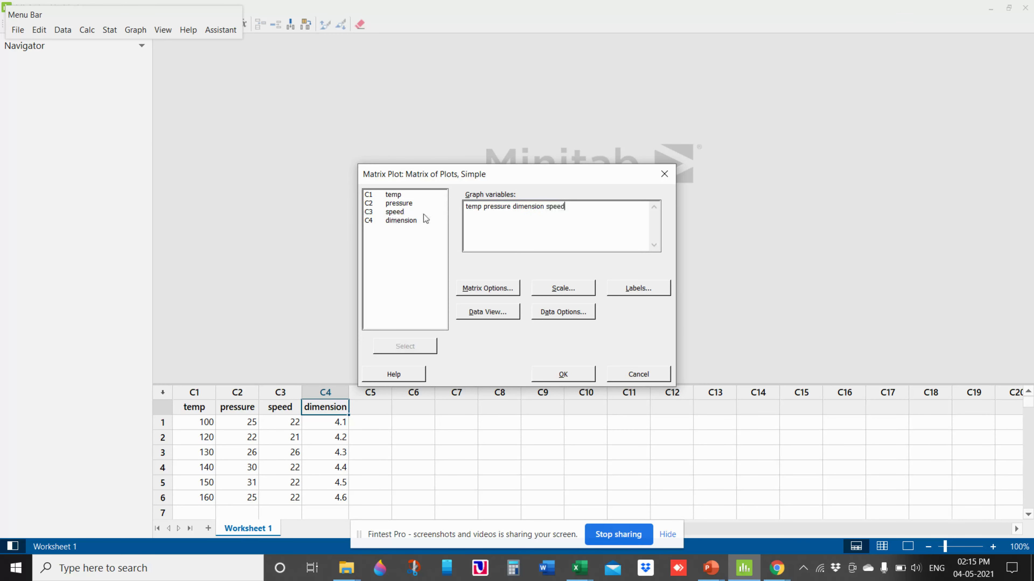
left_click(570, 372)
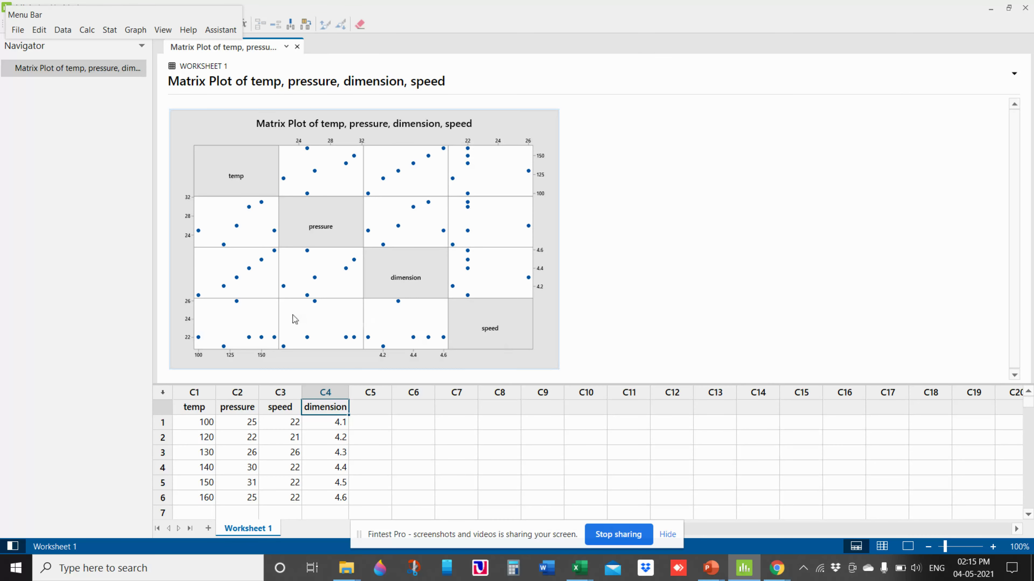